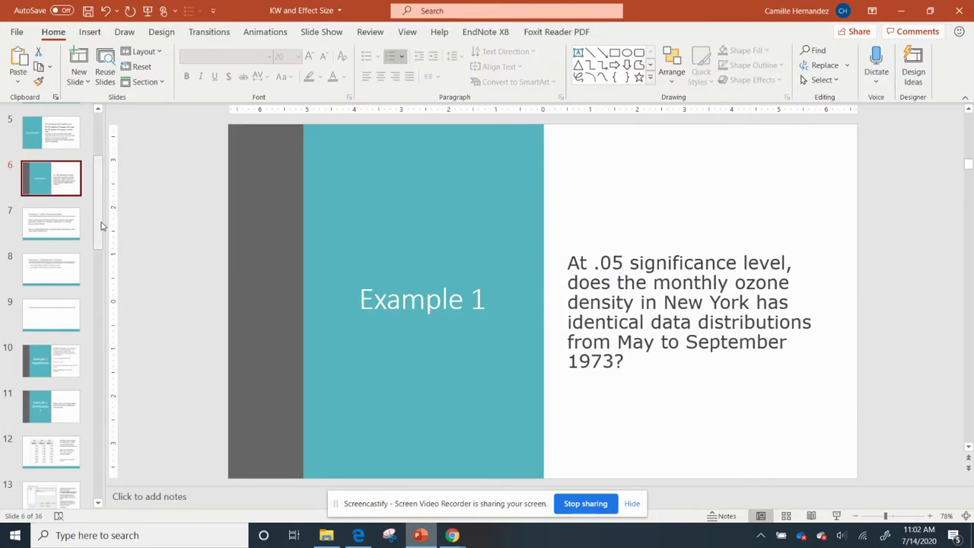
# Go to slide 7, 'Example 1 with imported data', then open File Explorer on the course folder
pyautogui.moveTo(99, 224)
pyautogui.mouseDown()
pyautogui.moveTo(88, 172)
pyautogui.moveTo(97, 210)
pyautogui.mouseUp()
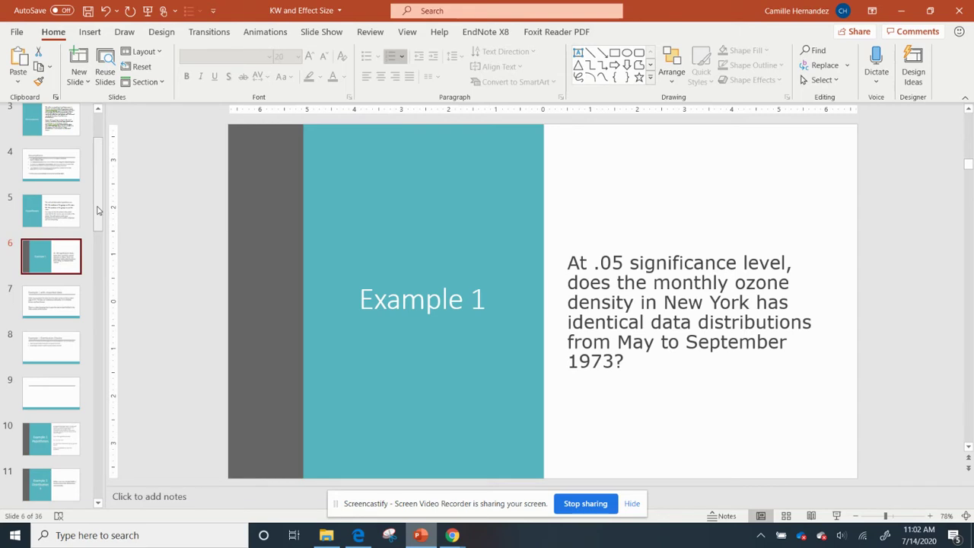
pyautogui.click(54, 296)
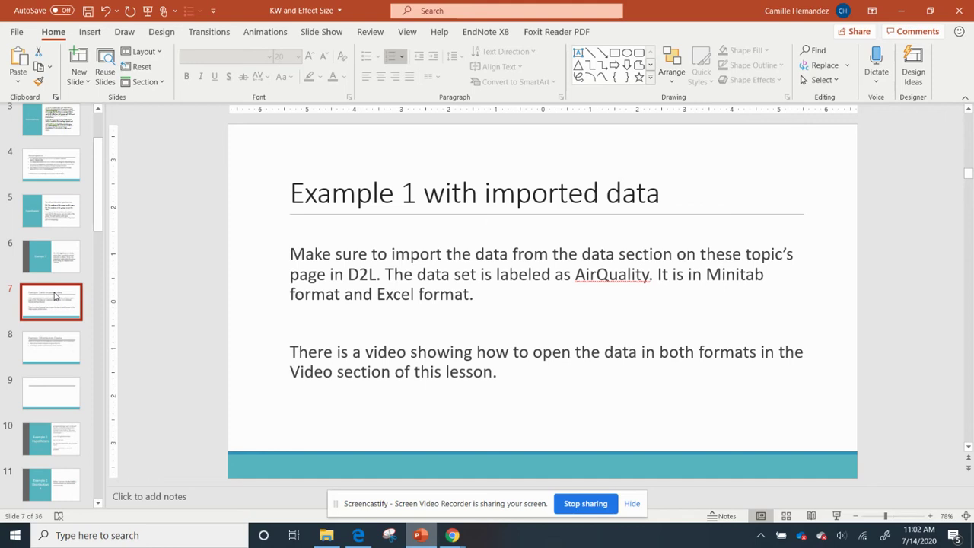
pyautogui.click(326, 535)
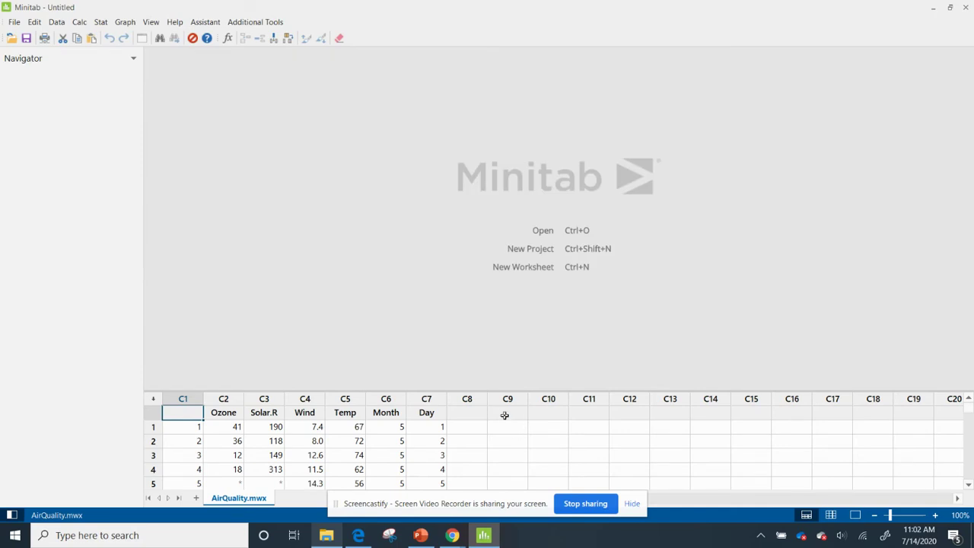
# Enlarge the AirQuality worksheet pane so rows 1 through 11 are visible
pyautogui.moveTo(496, 392); pyautogui.dragTo(487, 299)
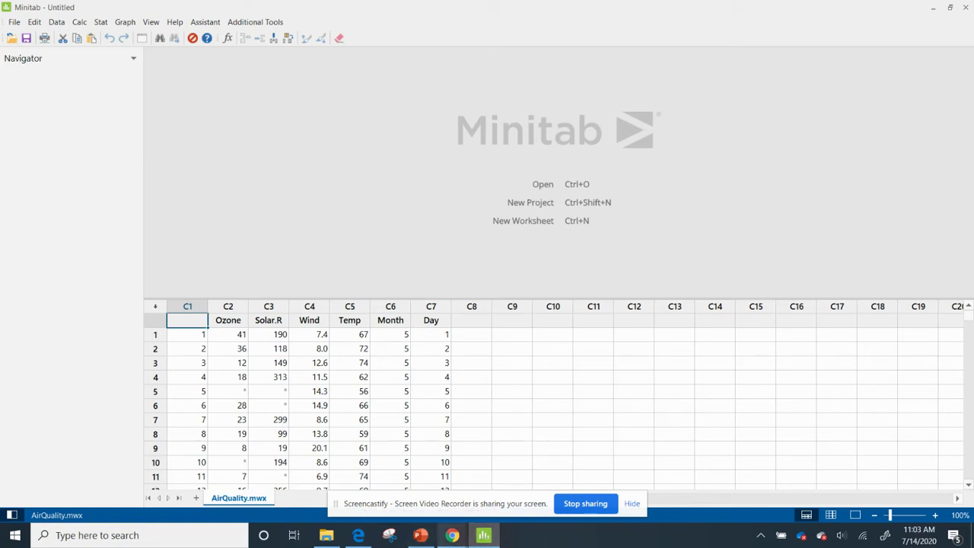
# Show slide 8, 'Example 1 Distribution Checks', in PowerPoint, then return to Minitab
pyautogui.click(423, 542)
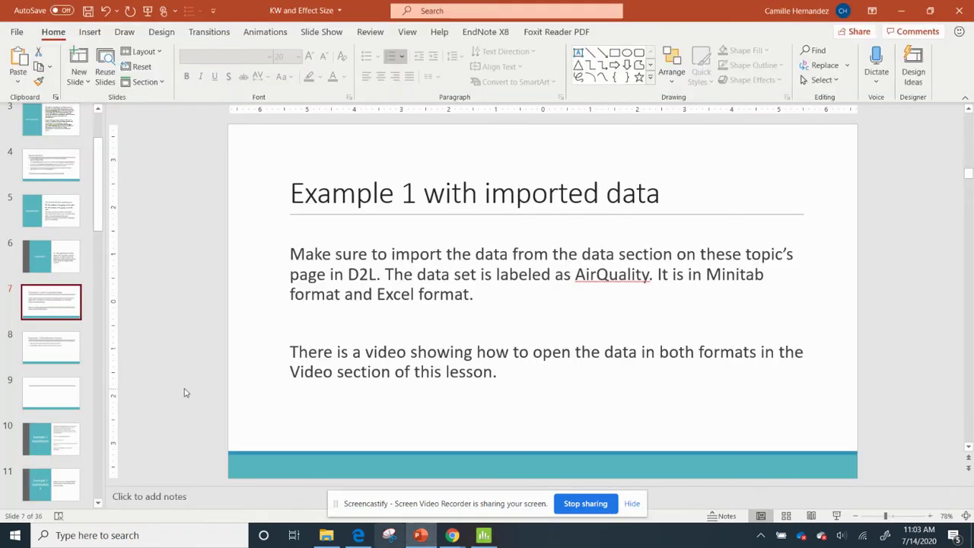
pyautogui.click(61, 360)
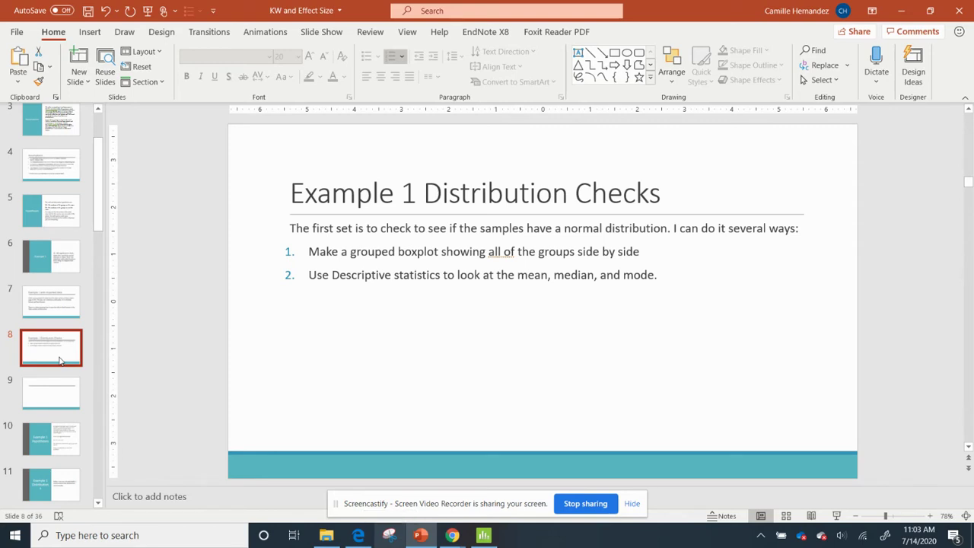
pyautogui.click(485, 538)
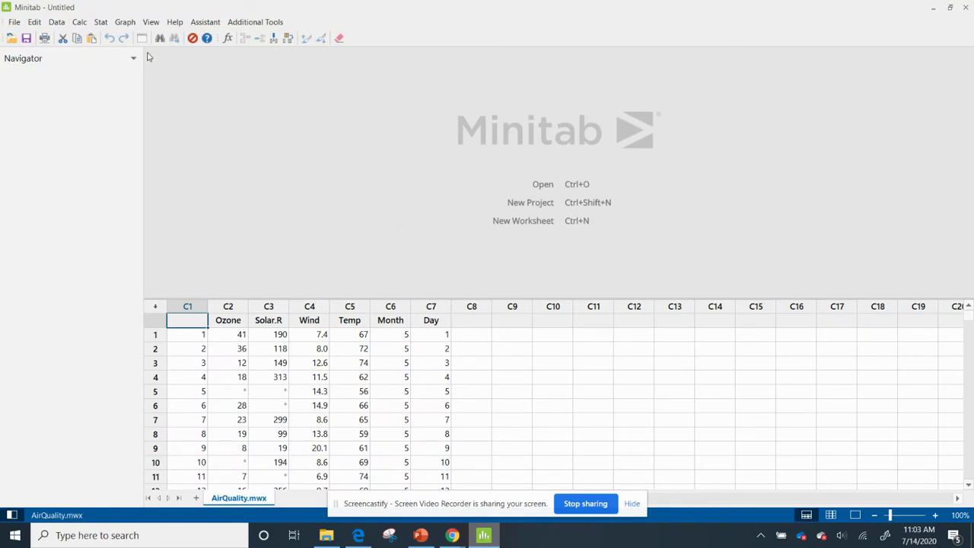
# Set up a One Y With Groups boxplot with Ozone as the variable, grouped by Month
pyautogui.click(125, 22)
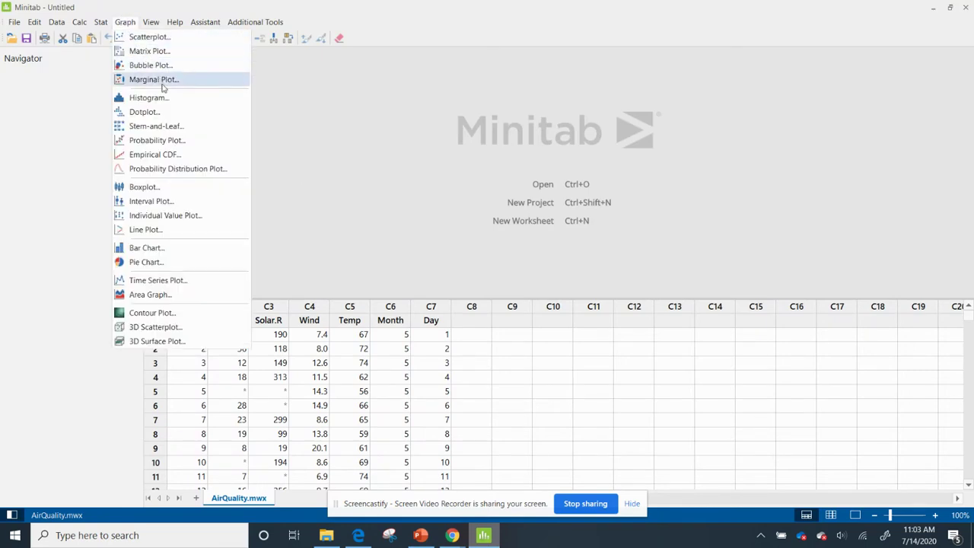
pyautogui.click(181, 191)
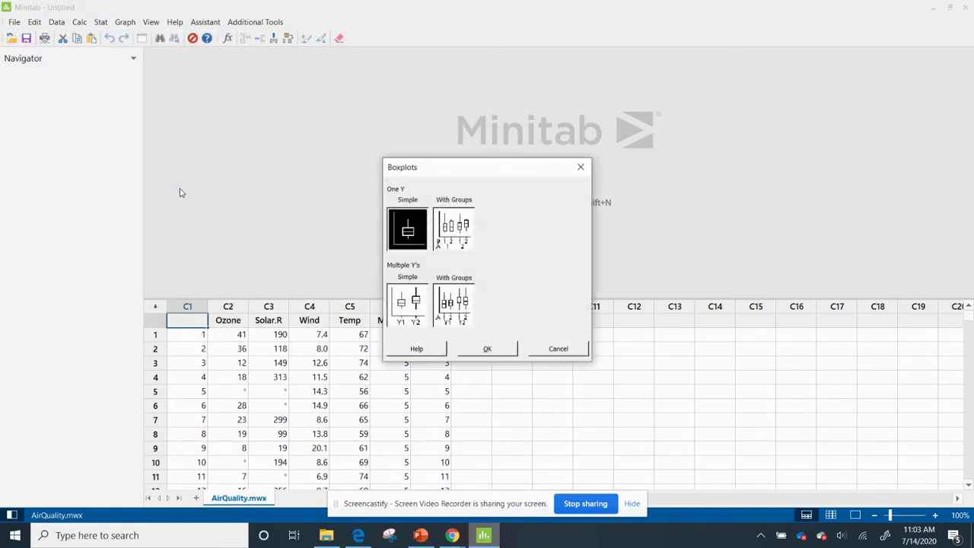
pyautogui.click(438, 239)
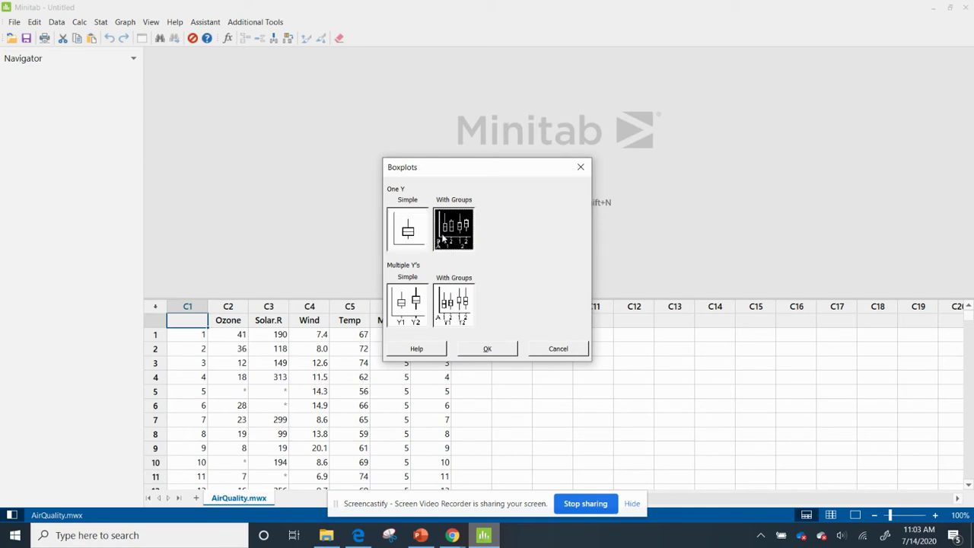
pyautogui.click(491, 350)
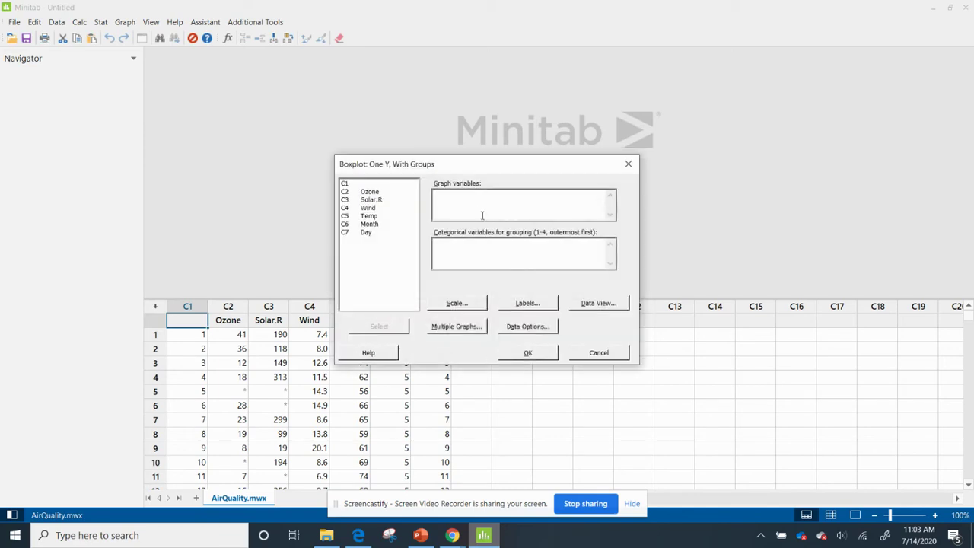
pyautogui.doubleClick(369, 193)
pyautogui.doubleClick(369, 225)
# Title the boxplot 'Distribution of Ozone by Months' and create the graph
pyautogui.click(527, 303)
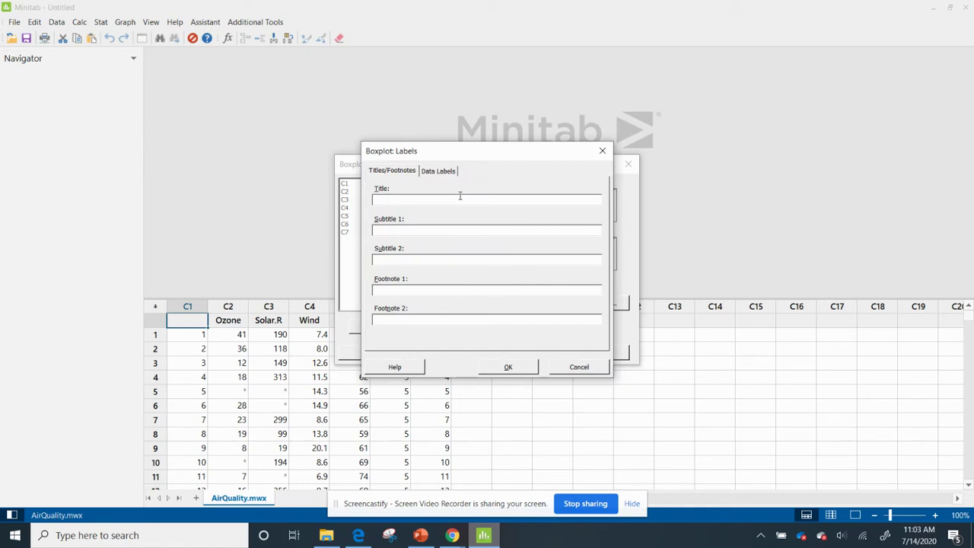
pyautogui.write('Ozone by Months')
pyautogui.click(374, 200)
pyautogui.write('Distri')
pyautogui.press('BackSpace')
pyautogui.write('ibution of')
pyautogui.click(505, 370)
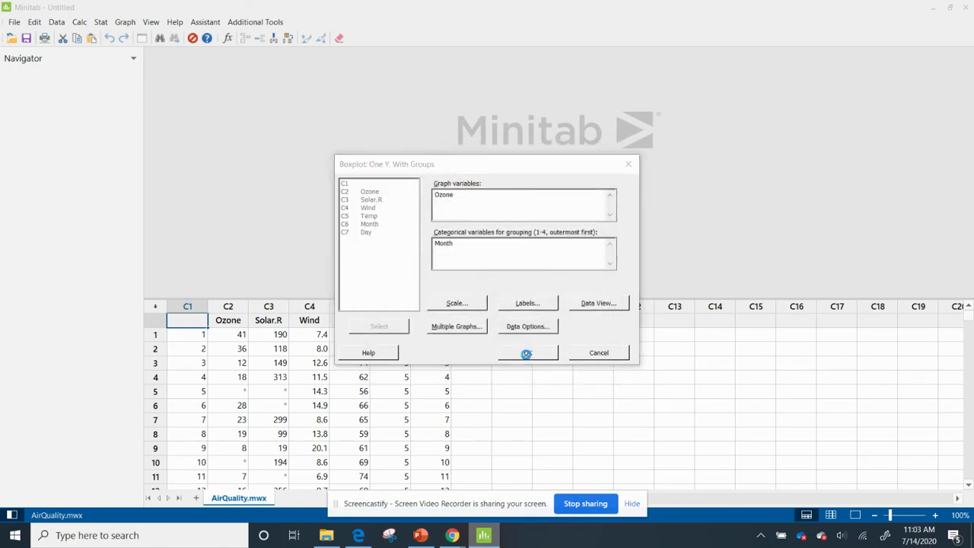
pyautogui.click(527, 354)
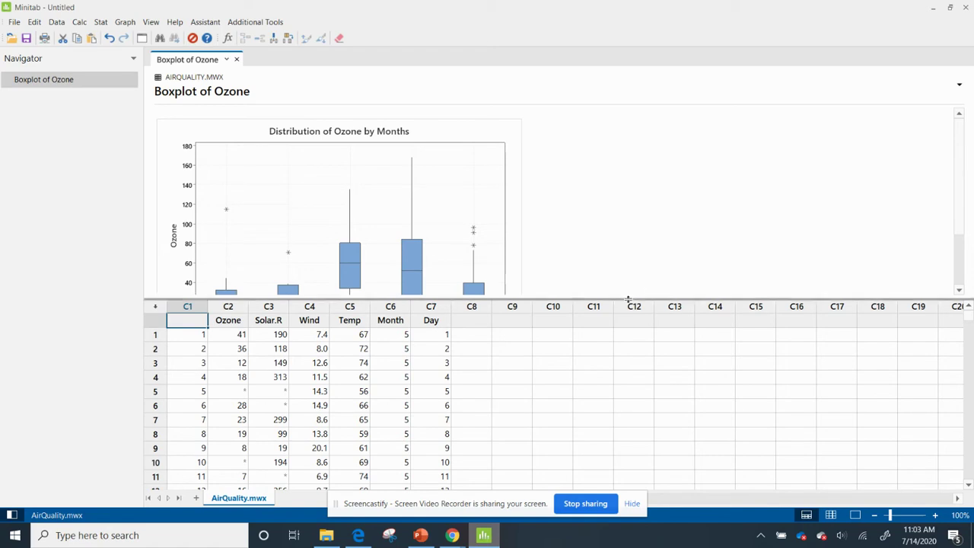
# Show the full boxplot and inspect each month's box statistics
pyautogui.moveTo(628, 299); pyautogui.dragTo(631, 404)
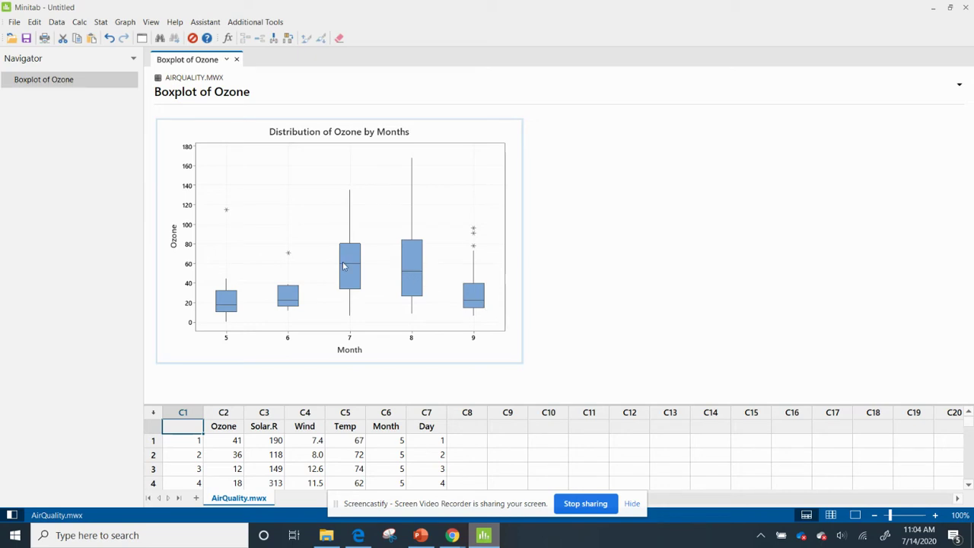
pyautogui.moveTo(226, 305)
pyautogui.moveTo(289, 303)
pyautogui.moveTo(350, 267)
pyautogui.moveTo(408, 277)
pyautogui.moveTo(470, 301)
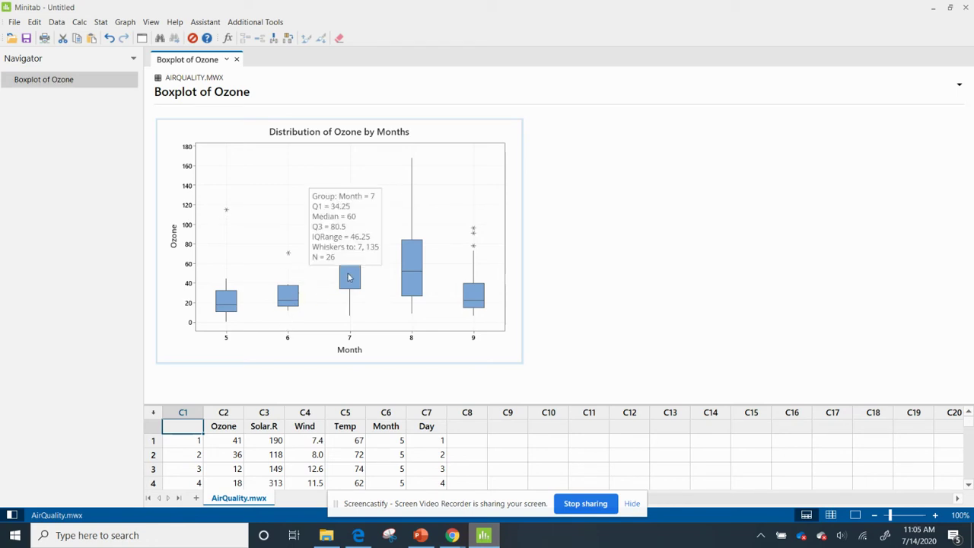
# Copy the Ozone-by-Month boxplot graph to the clipboard
pyautogui.moveTo(411, 216)
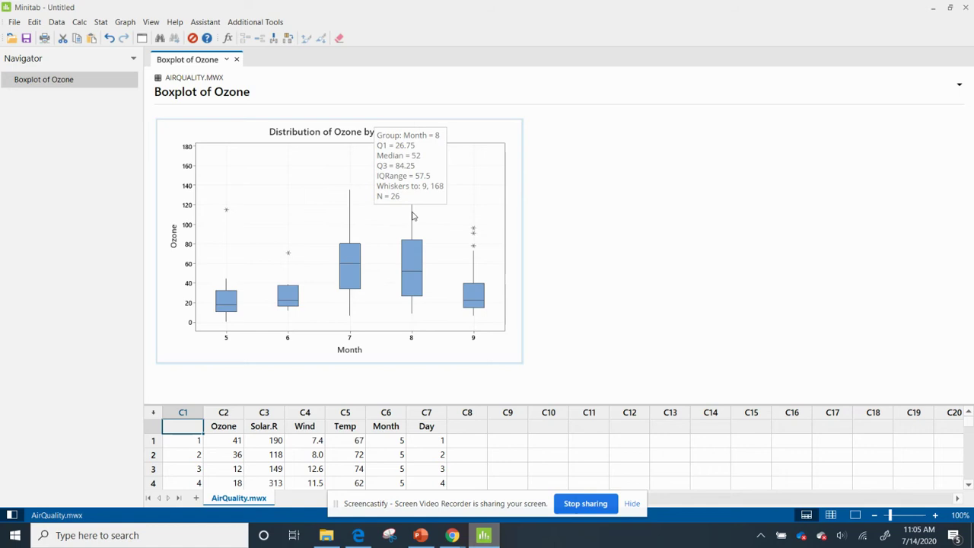
pyautogui.rightClick(471, 133)
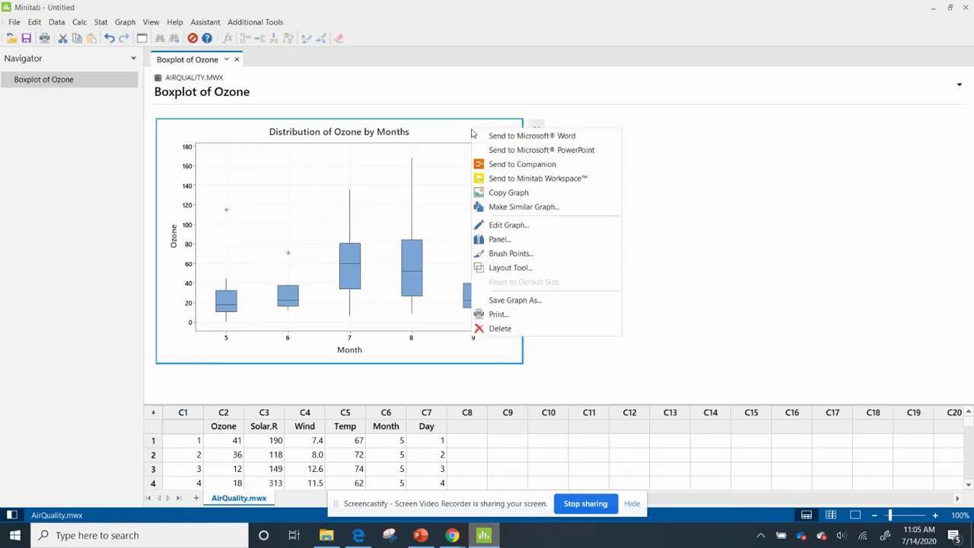
pyautogui.click(522, 195)
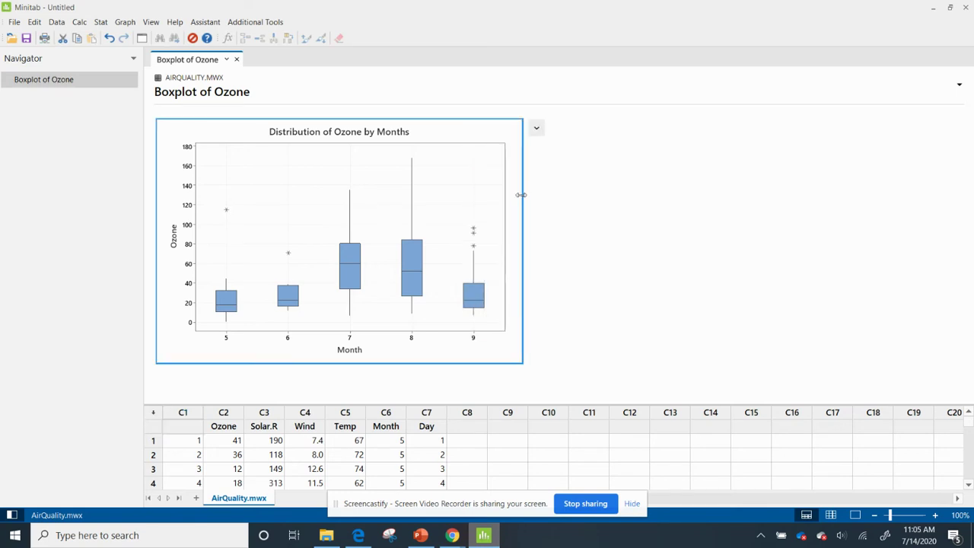
# Paste the ozone boxplot onto slide 9 in PowerPoint
pyautogui.click(422, 535)
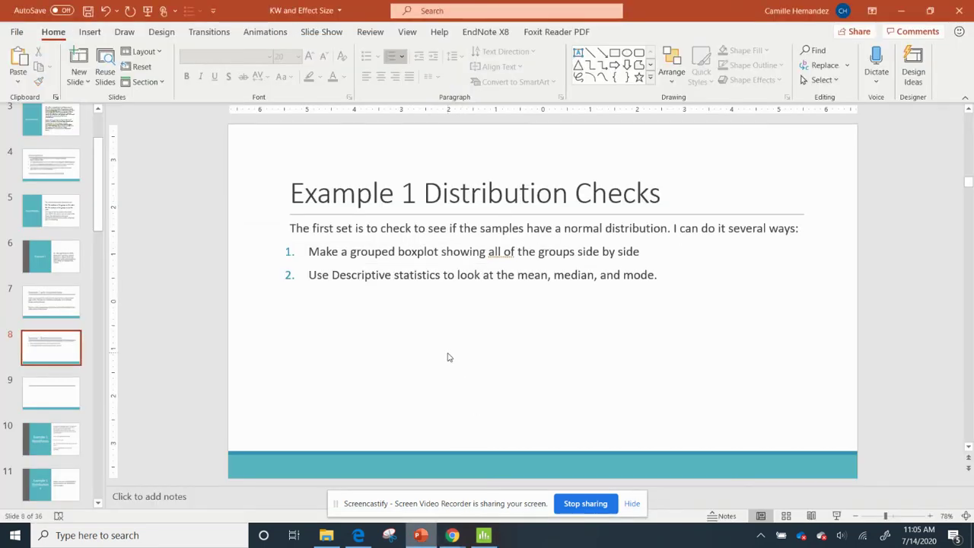
pyautogui.click(62, 388)
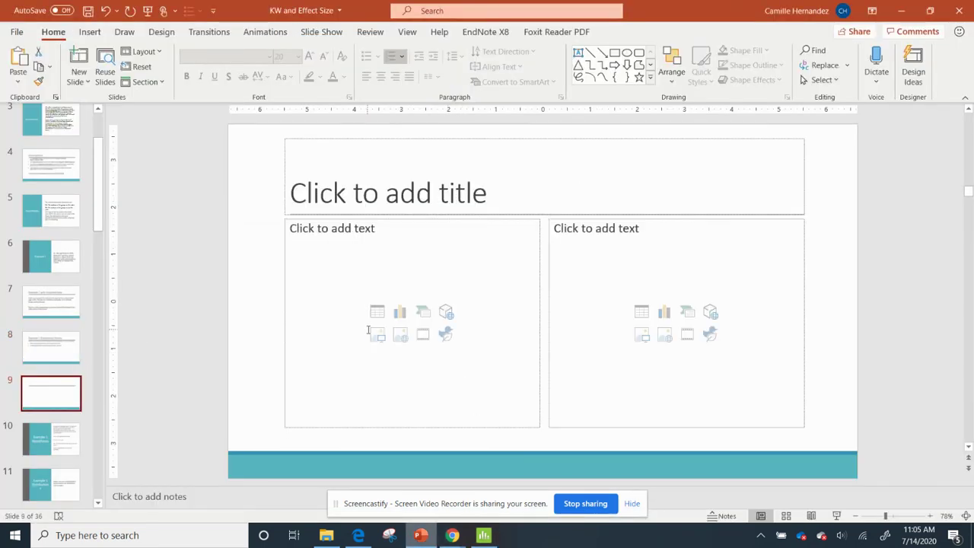
pyautogui.hotkey('ctrl', 'v')
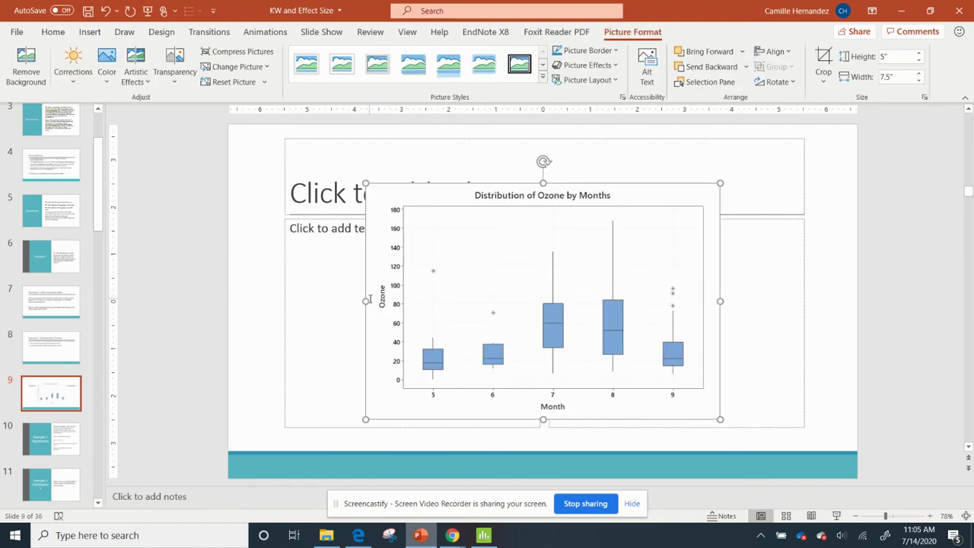
# Insert a blank Title and Content slide between slides 8 and 9, then return to Minitab
pyautogui.click(48, 372)
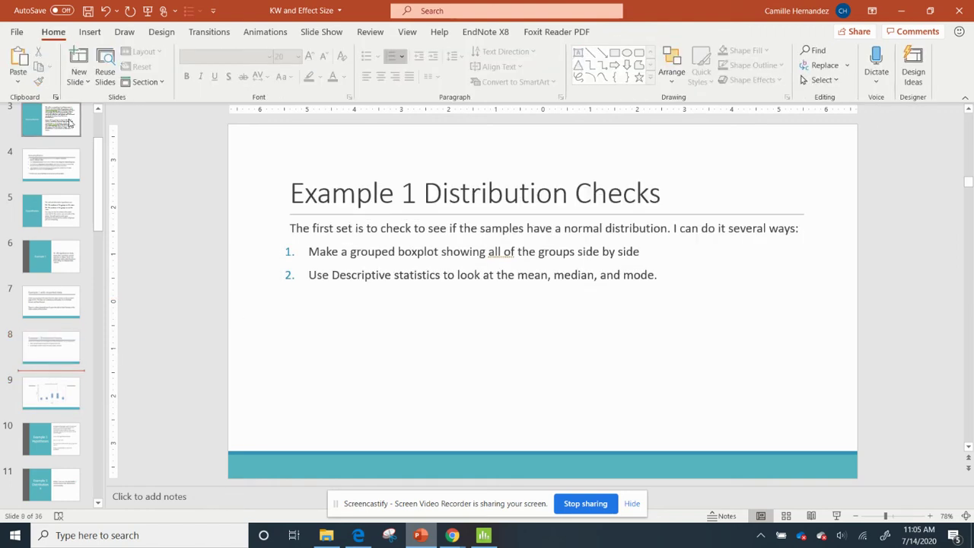
pyautogui.click(79, 79)
pyautogui.click(158, 137)
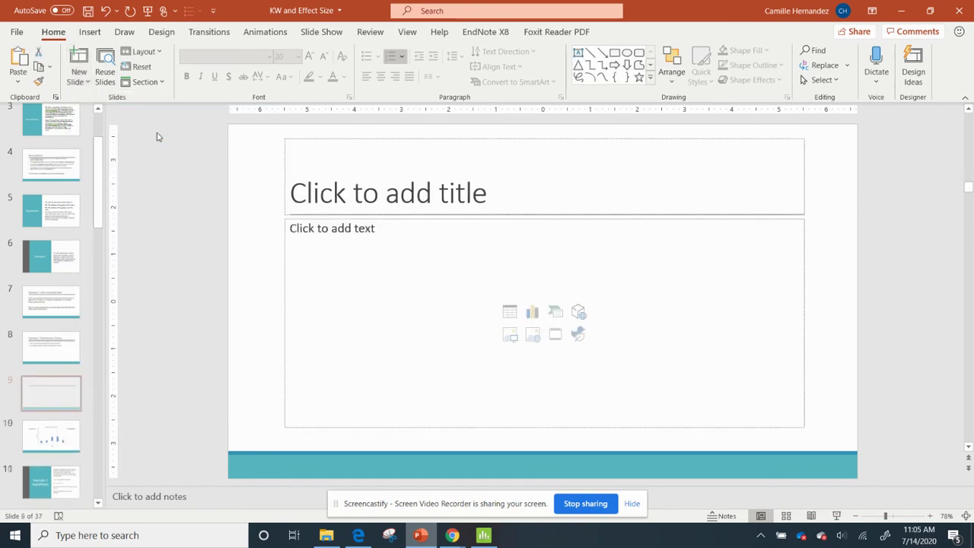
pyautogui.click(483, 535)
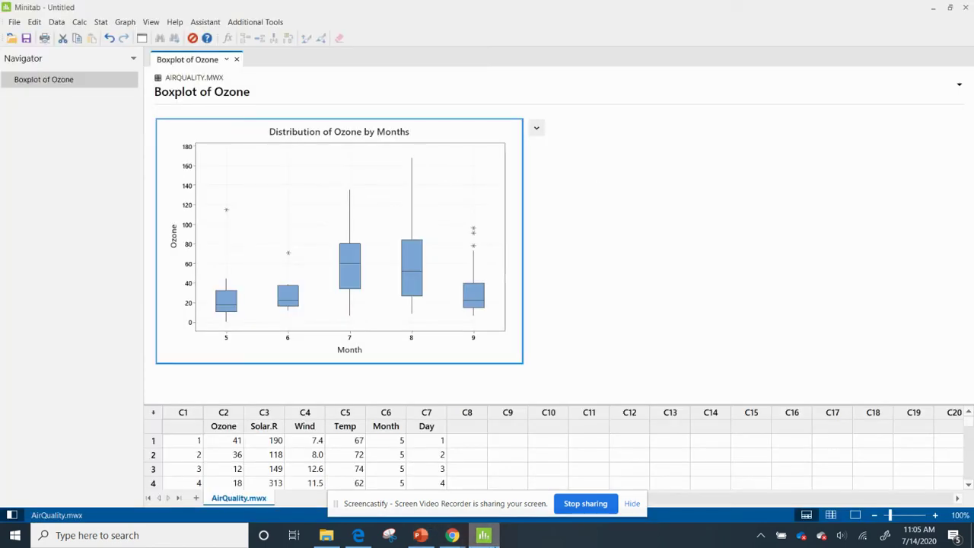
# Set up Display Descriptive Statistics for Ozone, grouped by Month
pyautogui.click(119, 25)
pyautogui.moveTo(106, 26)
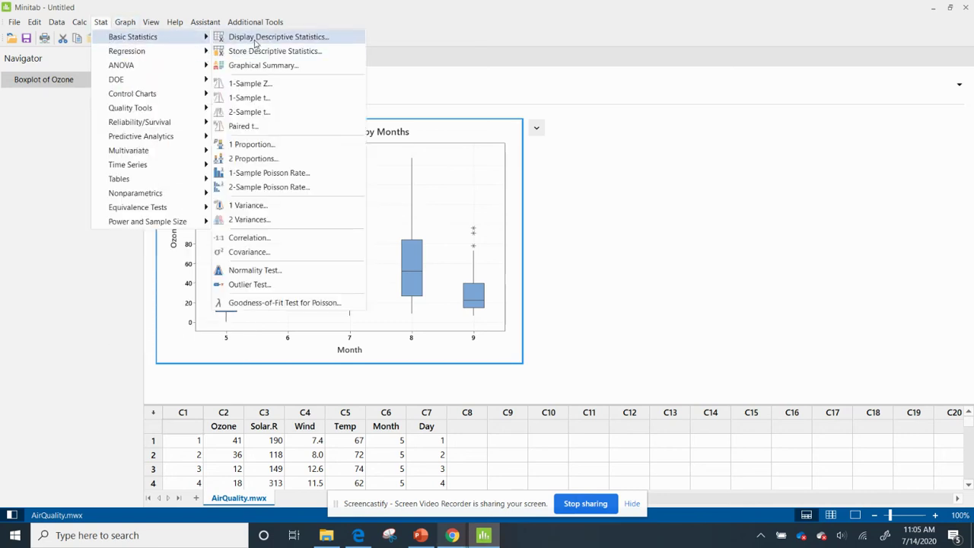
pyautogui.click(255, 38)
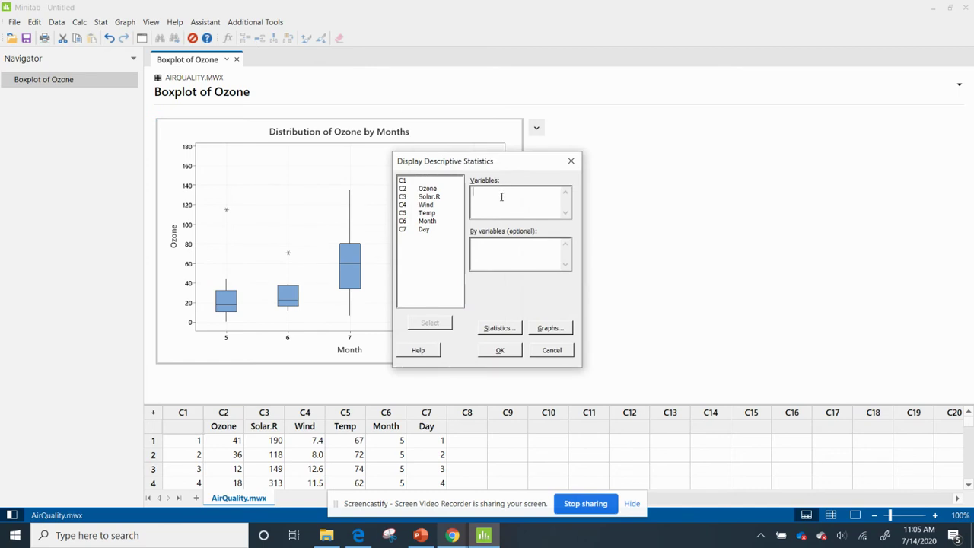
pyautogui.doubleClick(426, 190)
pyautogui.click(487, 249)
pyautogui.doubleClick(427, 221)
# Report variance and mode instead of SE of mean, and run the statistics
pyautogui.click(499, 328)
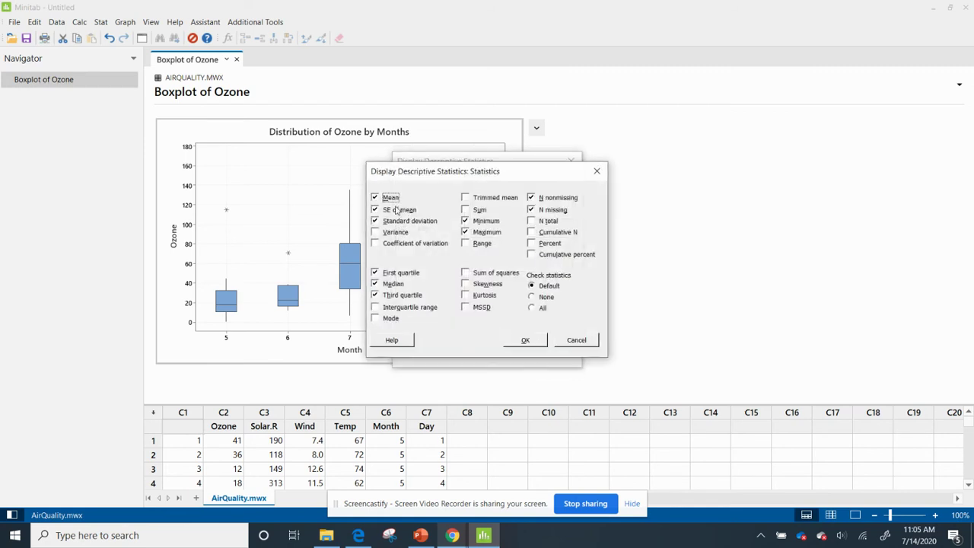
pyautogui.click(377, 209)
pyautogui.click(377, 232)
pyautogui.click(387, 317)
pyautogui.click(524, 342)
pyautogui.click(510, 354)
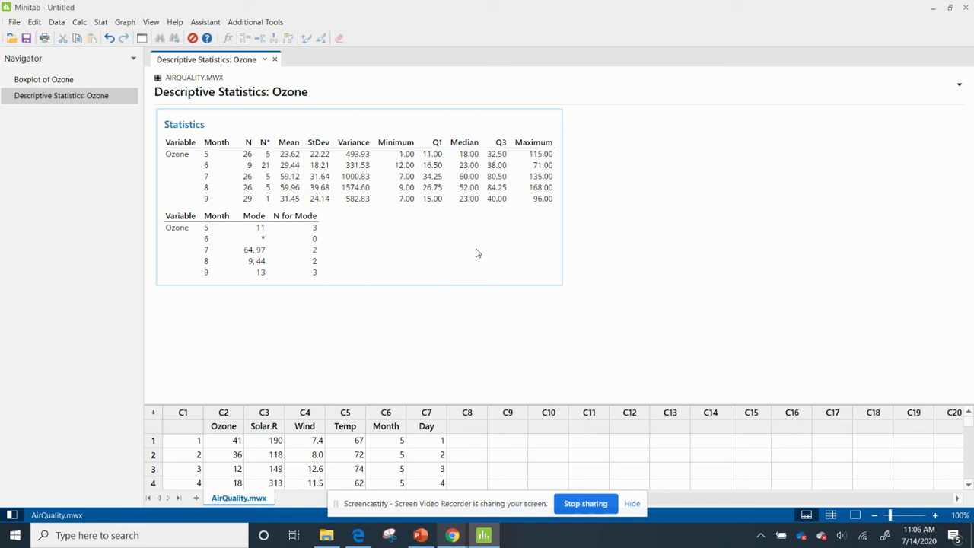
# Copy the Ozone descriptive statistics table as a picture
pyautogui.click(545, 124)
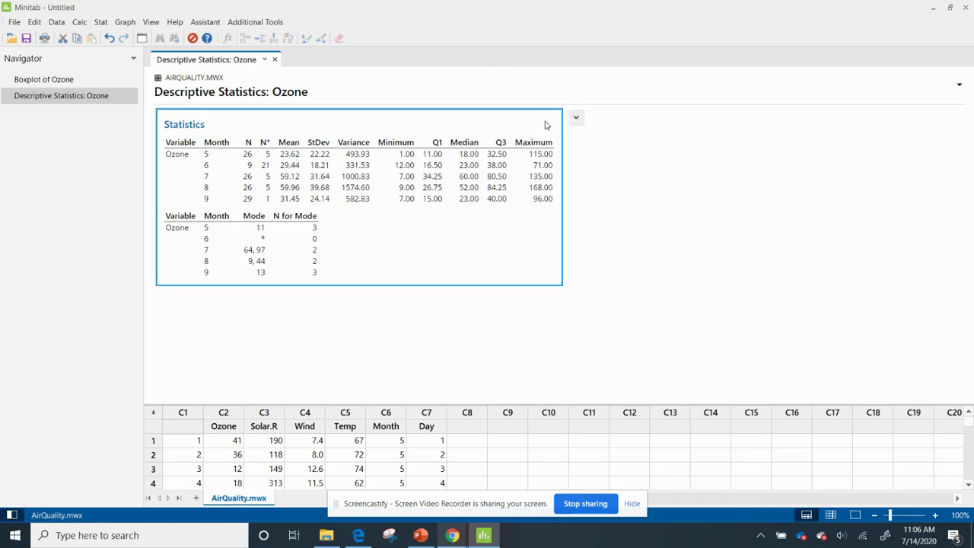
pyautogui.click(581, 119)
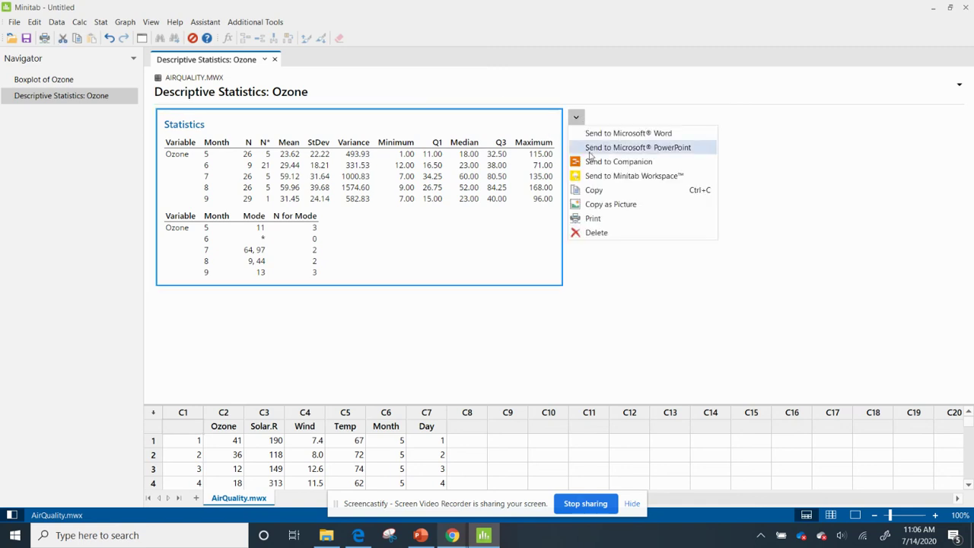
pyautogui.click(605, 206)
# Paste the statistics table into slide 9's content area, then return to Minitab
pyautogui.click(424, 537)
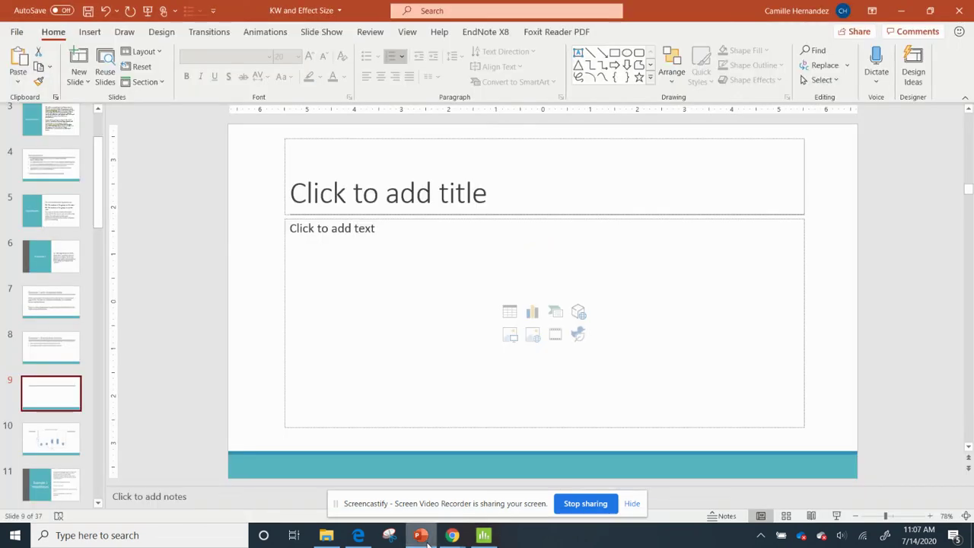
pyautogui.click(353, 311)
pyautogui.hotkey('ctrl', 'v')
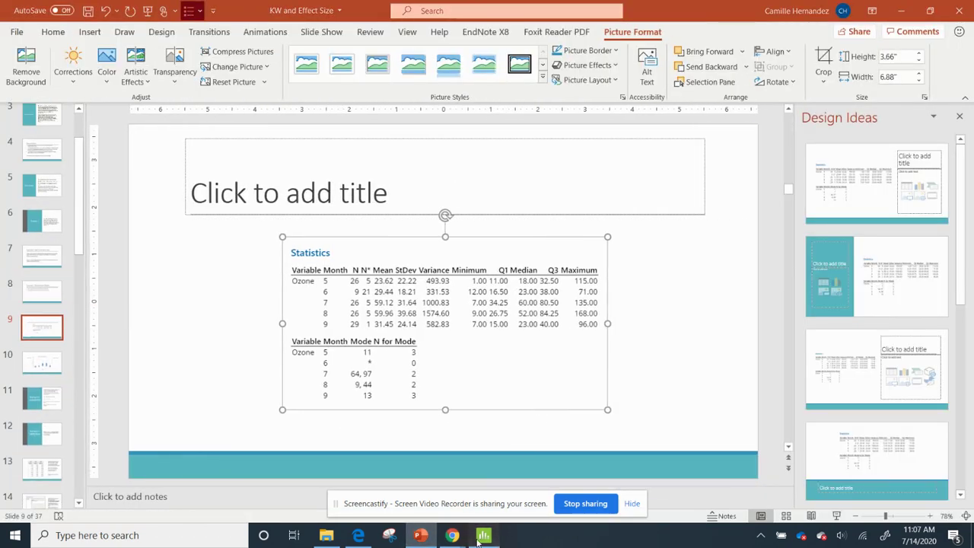
pyautogui.click(482, 536)
pyautogui.click(100, 23)
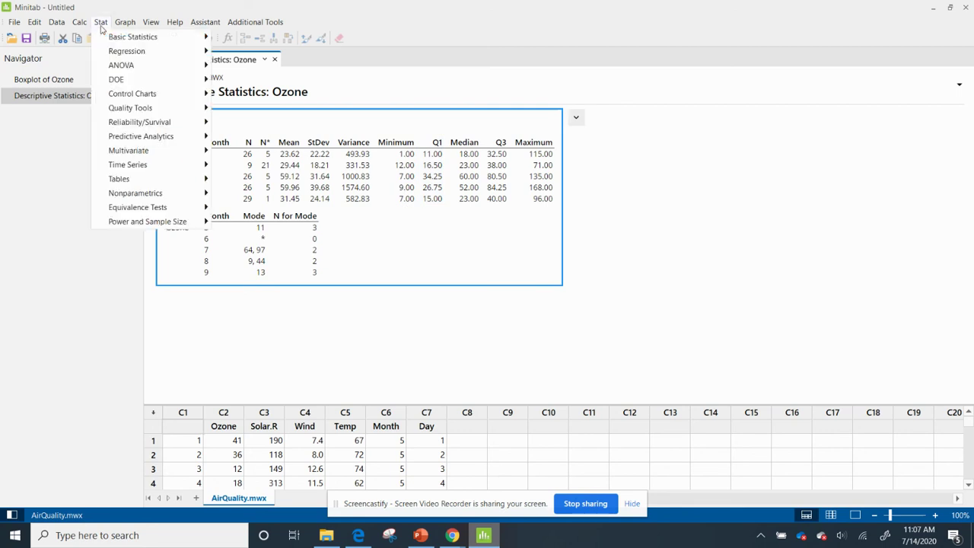
pyautogui.moveTo(121, 24)
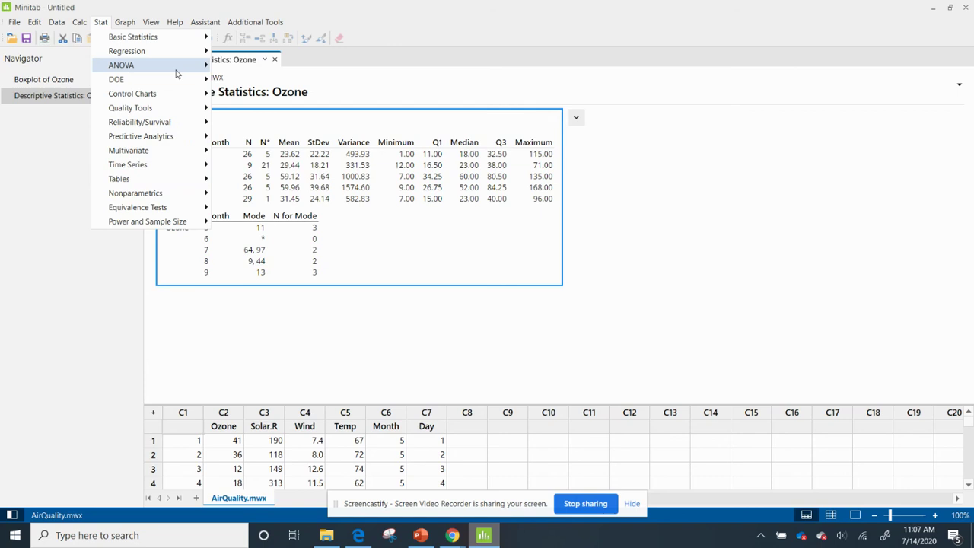
pyautogui.moveTo(175, 73)
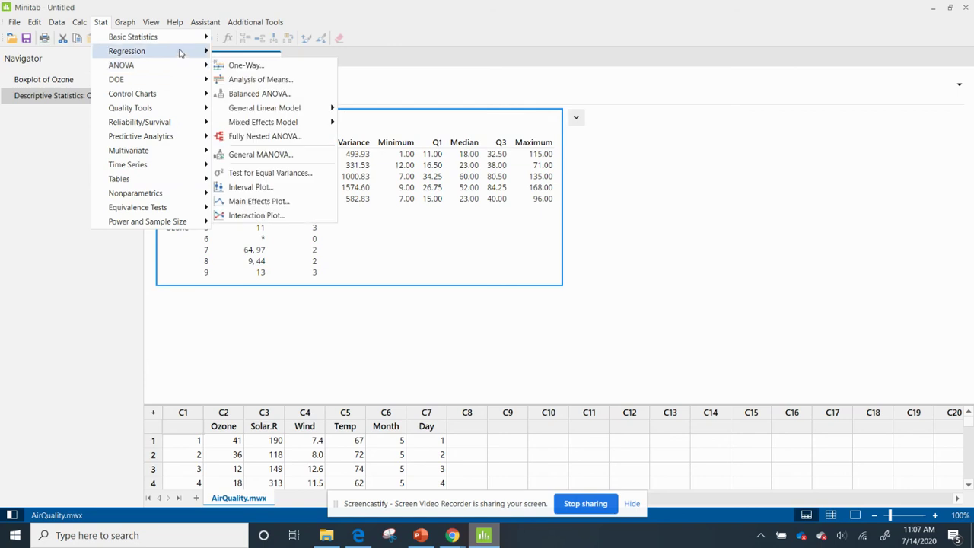
pyautogui.moveTo(180, 52)
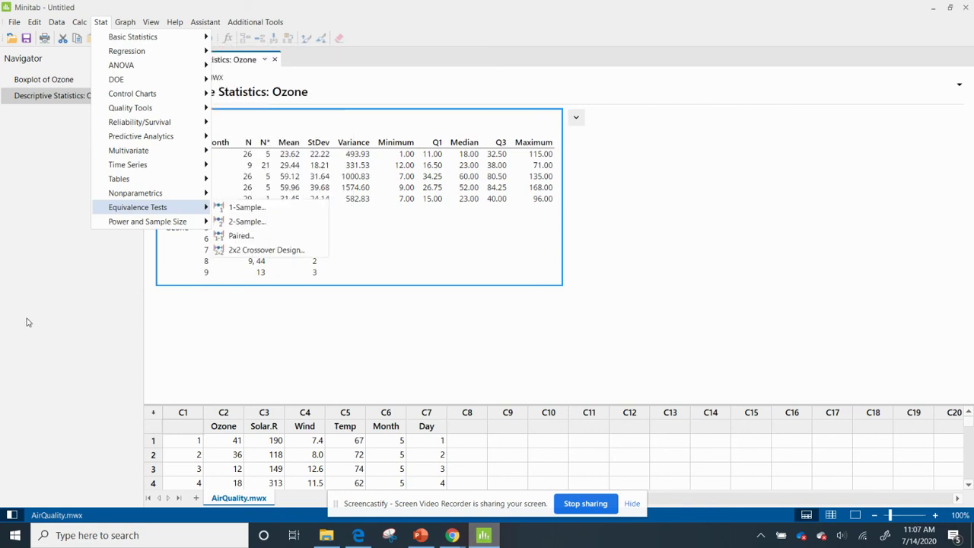
pyautogui.click(65, 330)
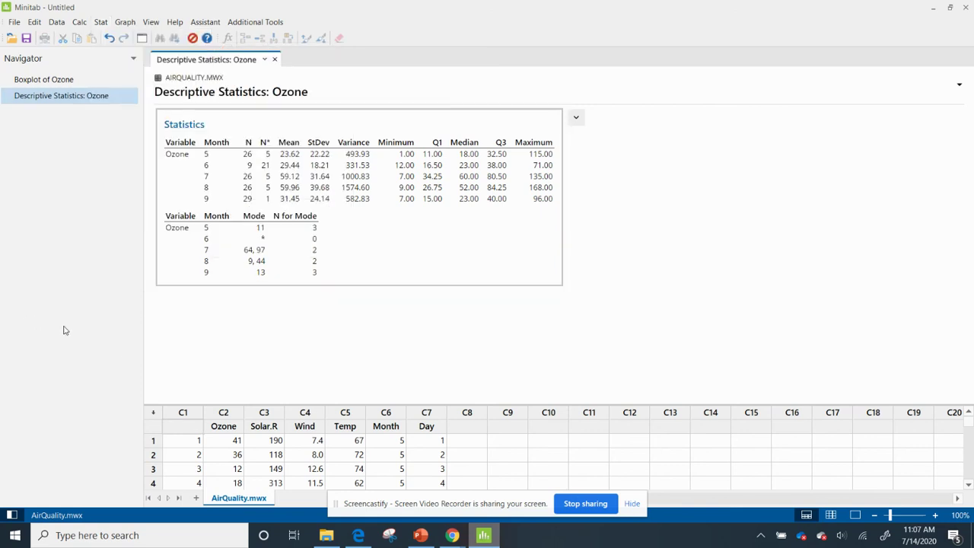
pyautogui.click(65, 82)
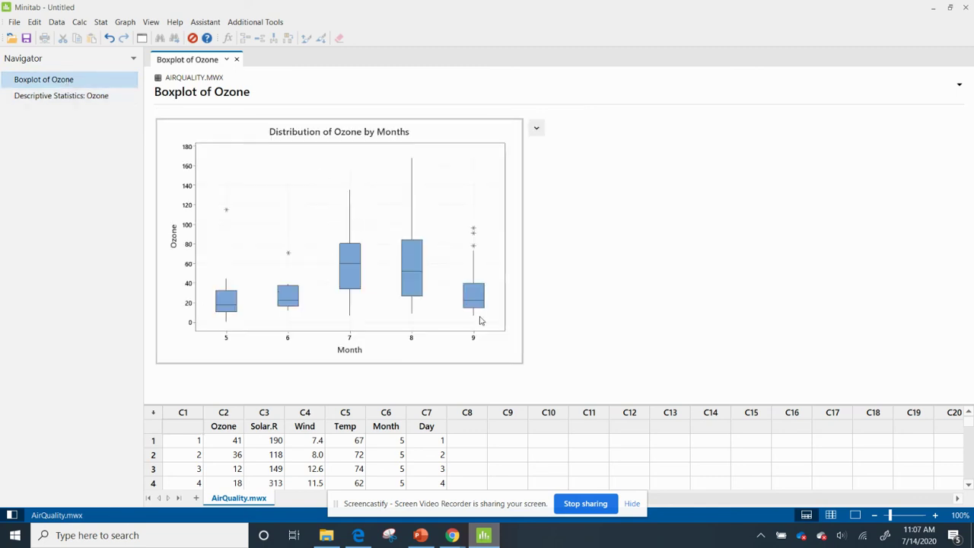
pyautogui.moveTo(357, 263)
pyautogui.moveTo(471, 293)
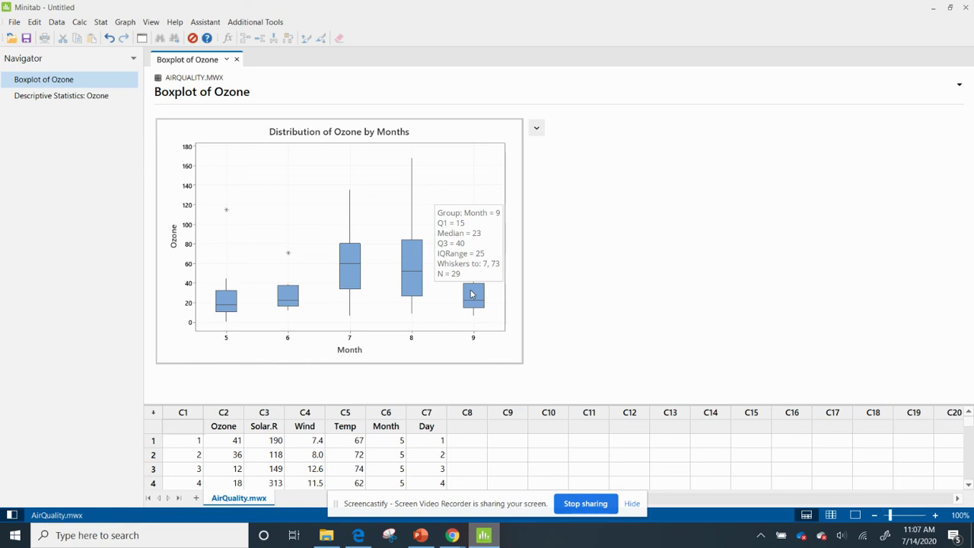
pyautogui.click(76, 100)
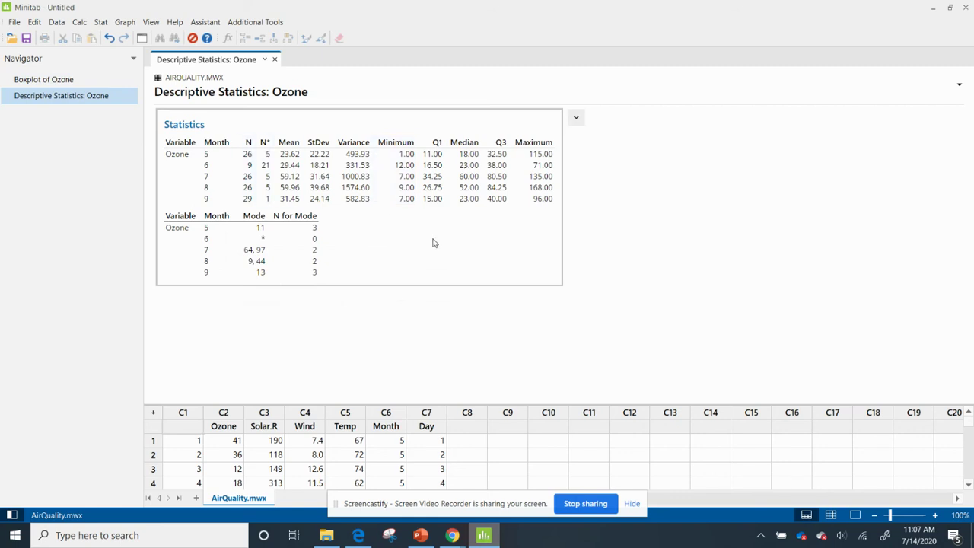